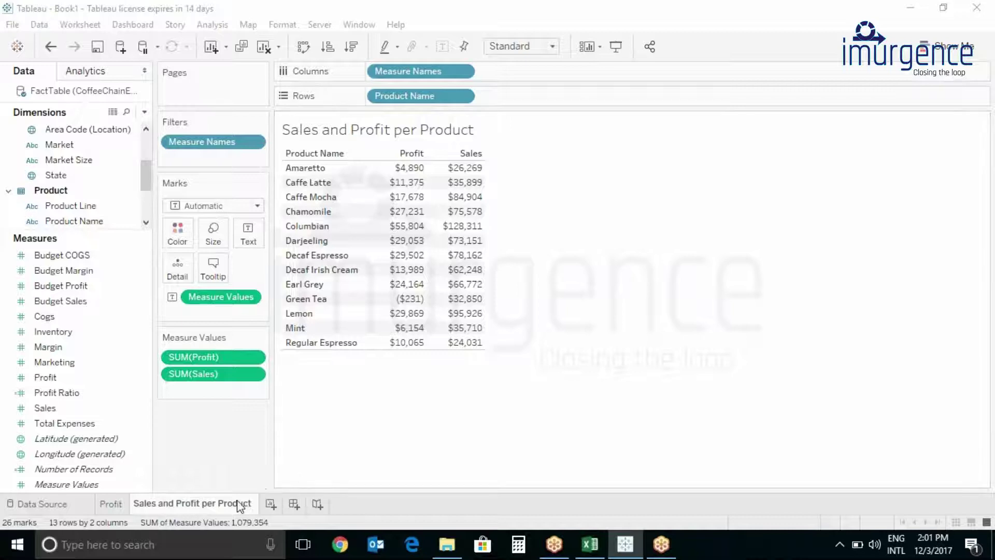
# Duplicate the Sales and Profit per Product sheet and rename the copy 'Profit Ratio'.
pyautogui.rightClick(222, 507)
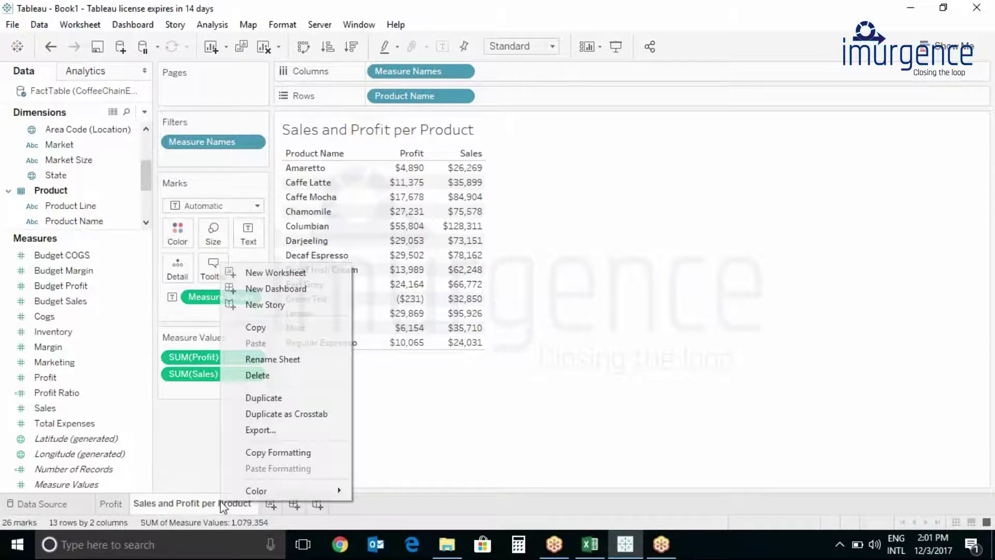
pyautogui.click(262, 397)
pyautogui.doubleClick(281, 503)
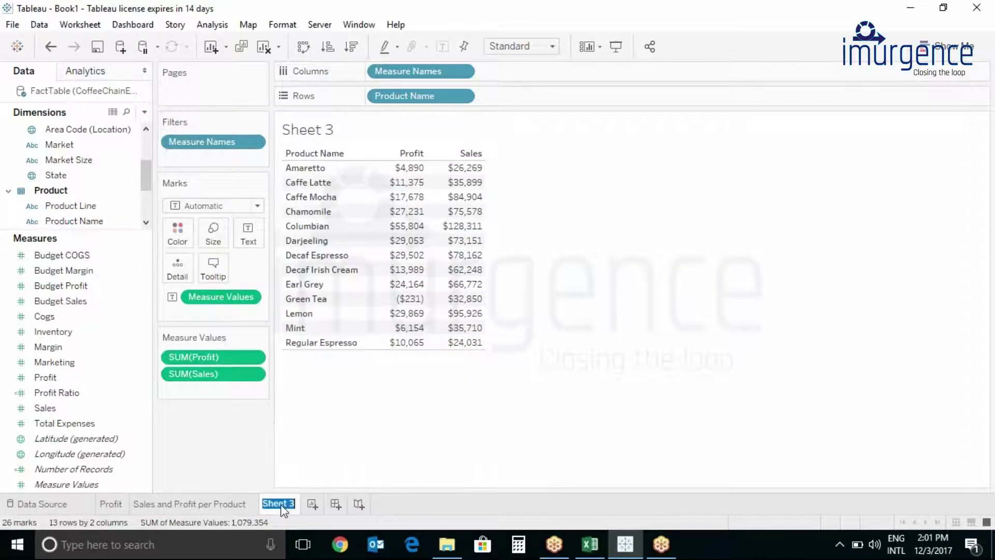
pyautogui.write('Pro')
pyautogui.write('fit Rati')
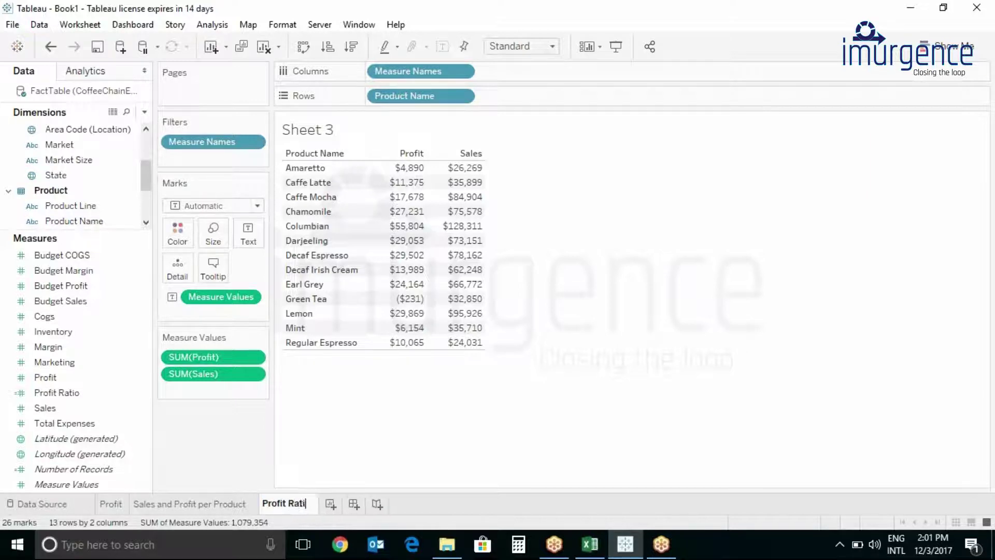
pyautogui.write('o')
pyautogui.press('Return')
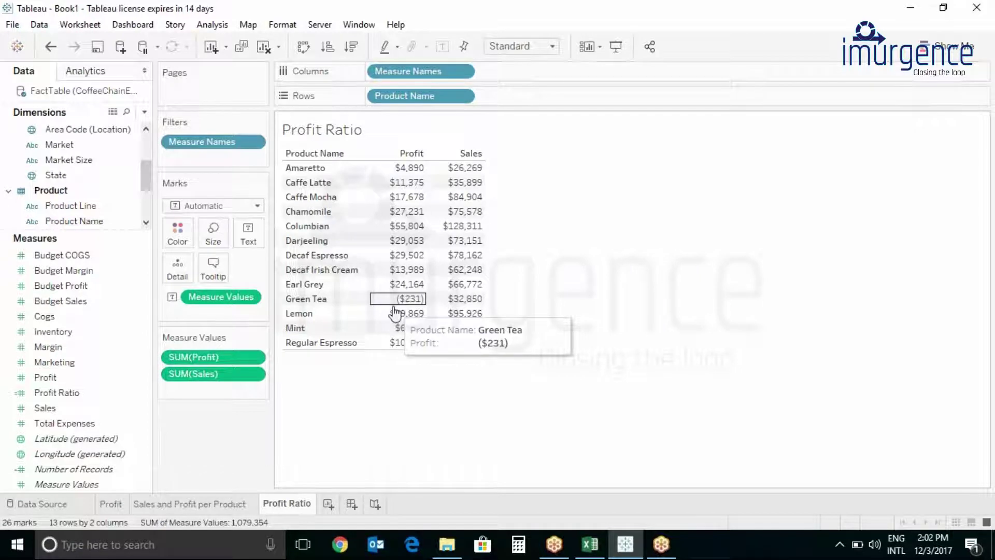
pyautogui.rightClick(40, 362)
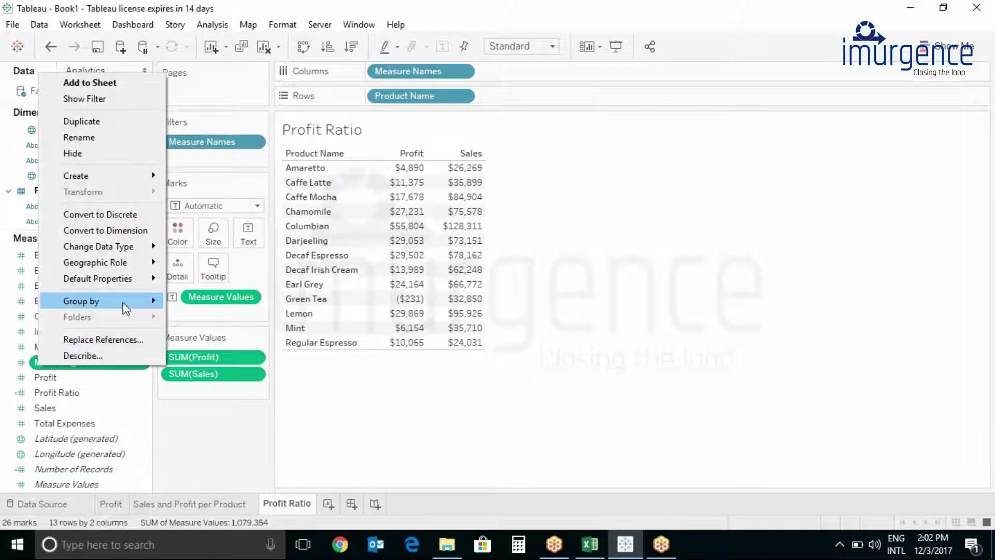
pyautogui.moveTo(97, 279)
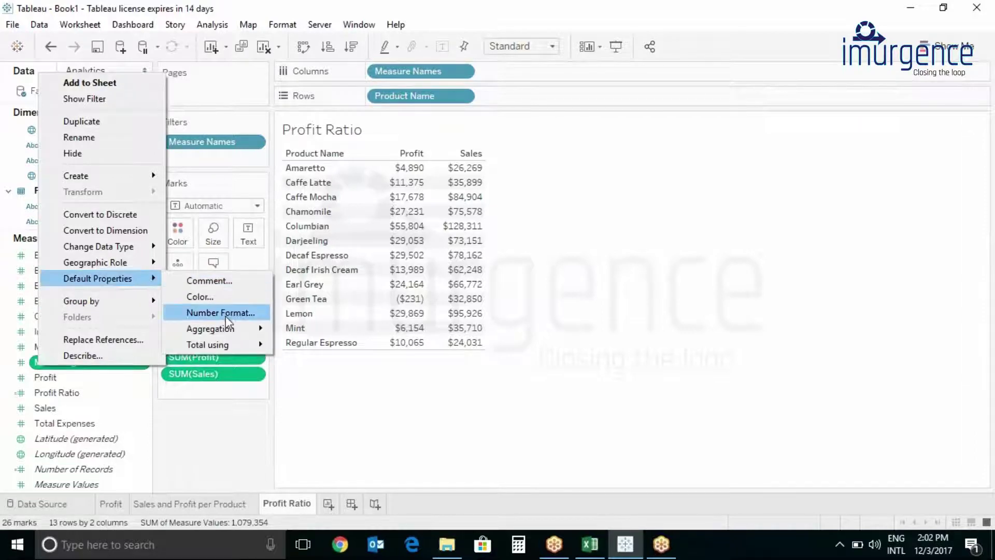
pyautogui.click(226, 315)
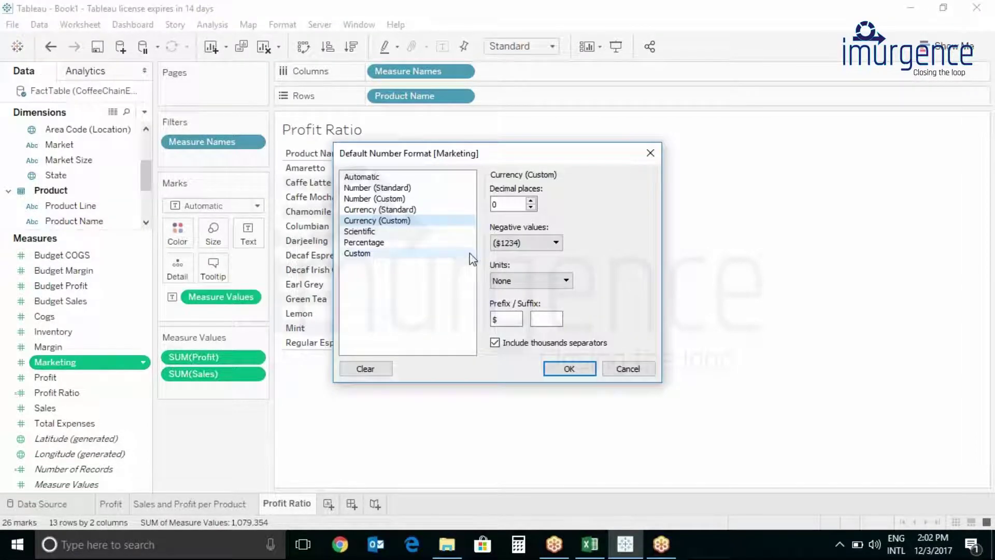
pyautogui.click(512, 244)
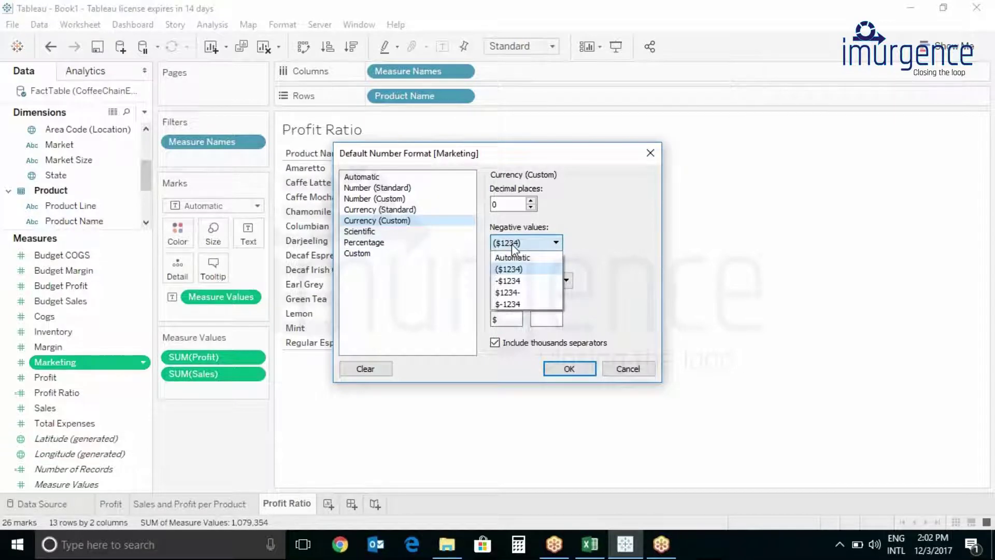
pyautogui.click(512, 243)
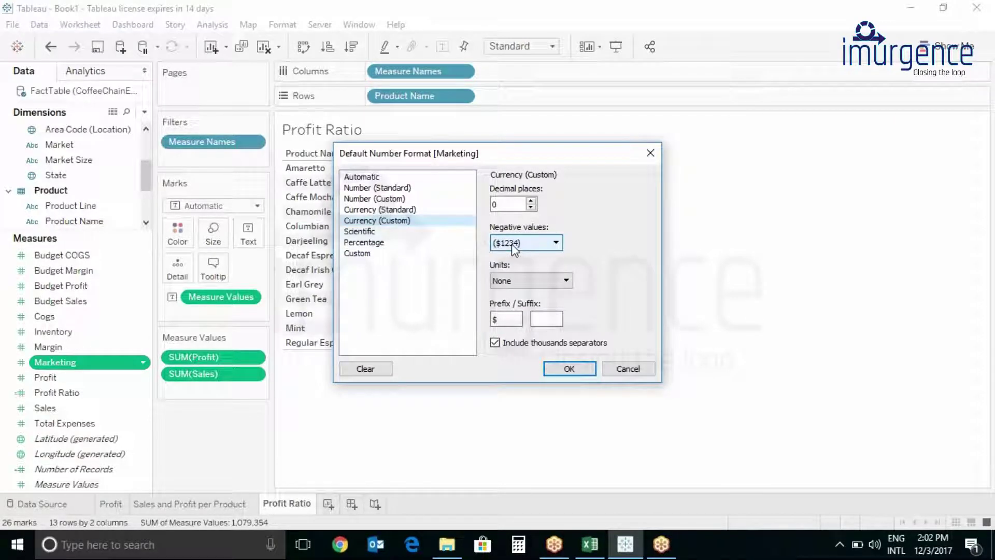
pyautogui.click(569, 369)
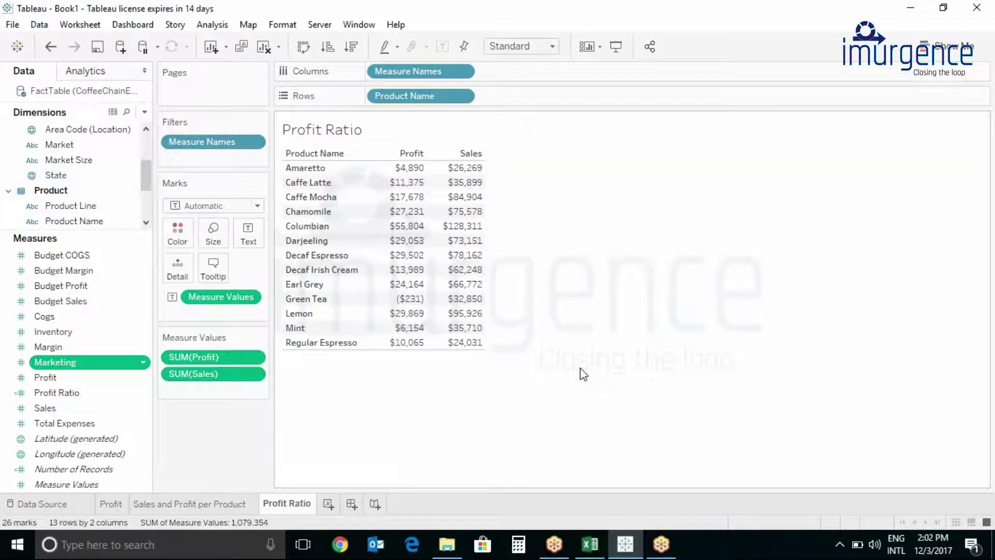
pyautogui.rightClick(52, 302)
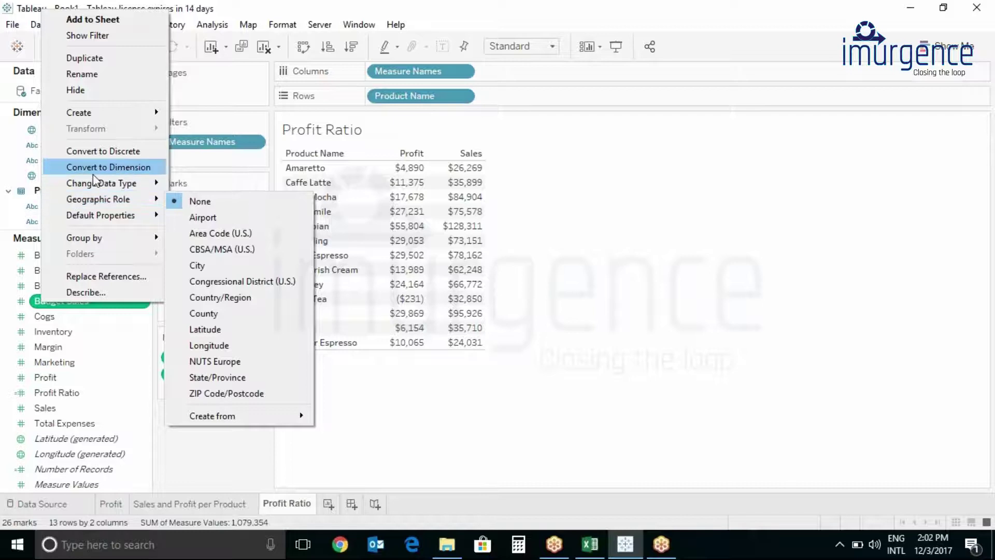
pyautogui.moveTo(78, 113)
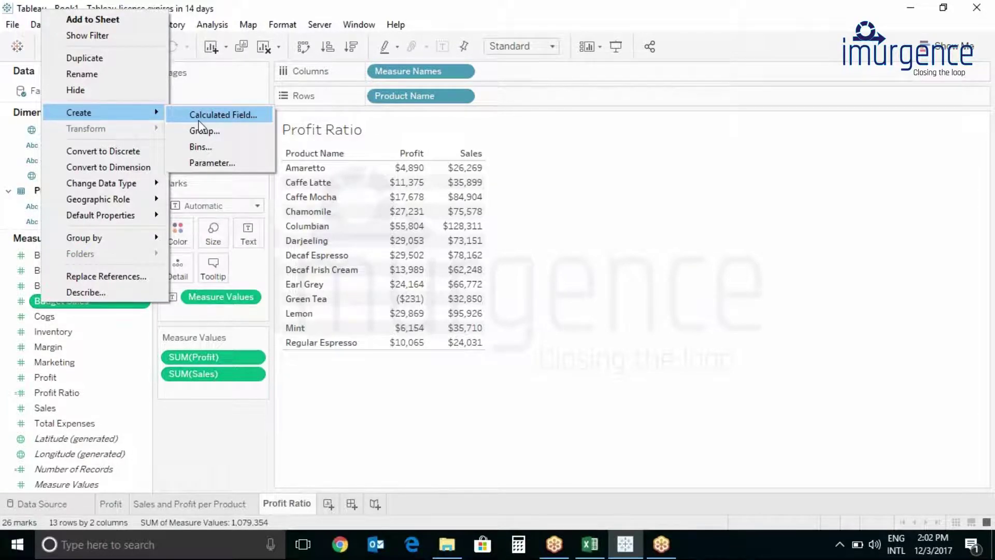
pyautogui.click(210, 81)
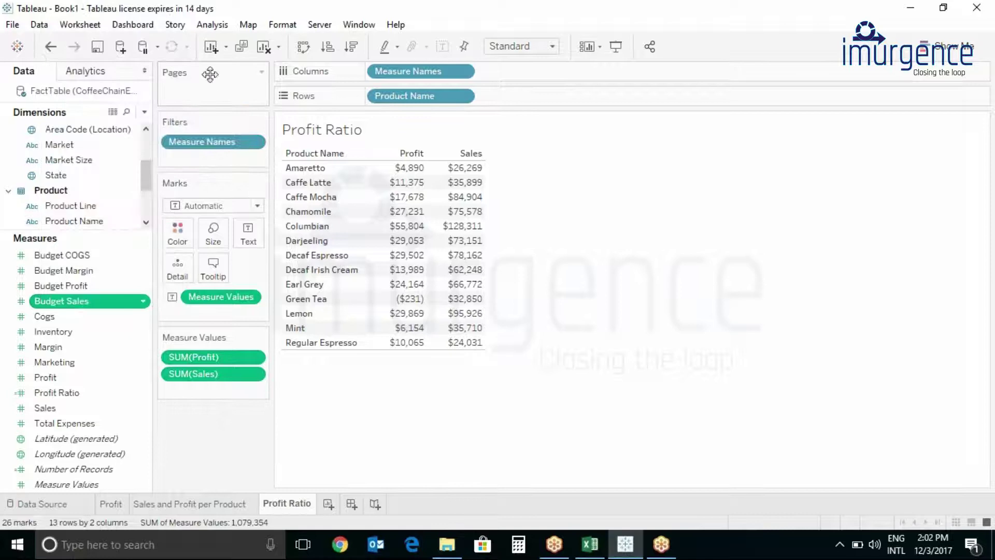
pyautogui.click(201, 27)
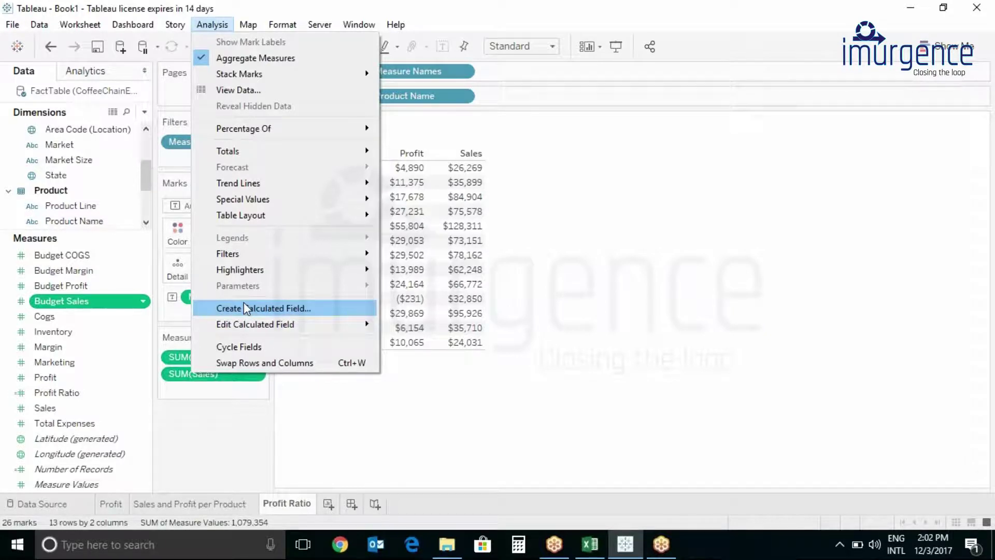
pyautogui.click(63, 394)
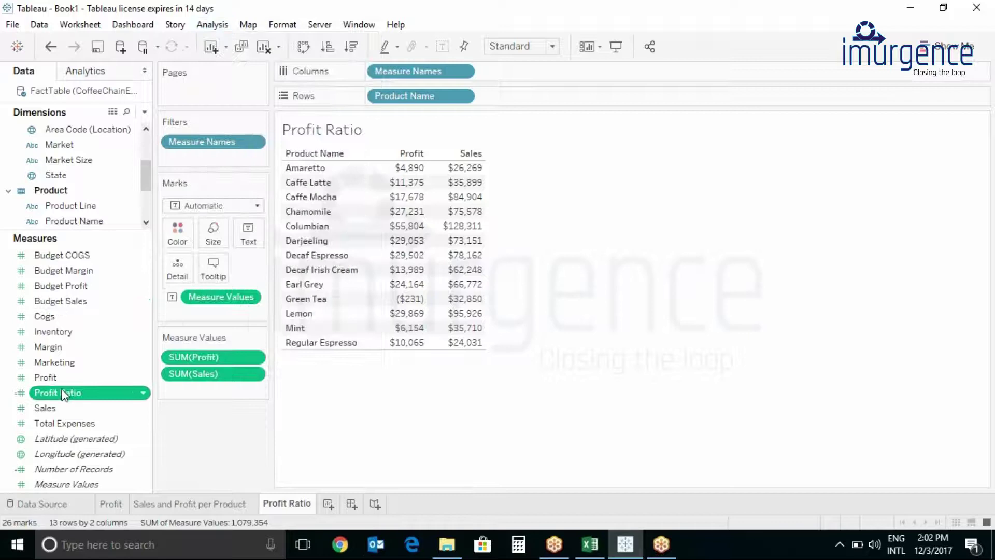
# Delete the Profit Ratio measure and open a new calculated field seeded with Margin.
pyautogui.rightClick(64, 394)
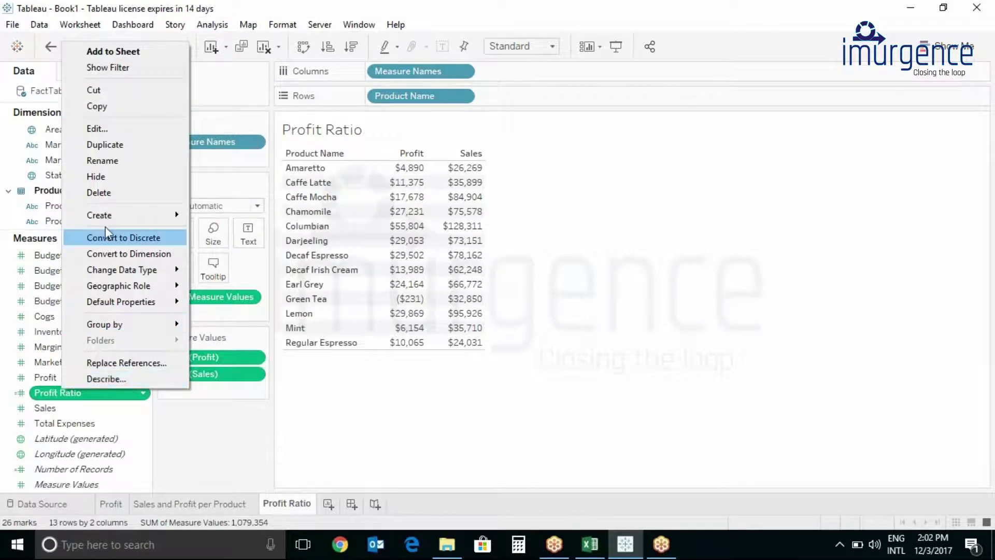
pyautogui.click(117, 194)
pyautogui.click(44, 366)
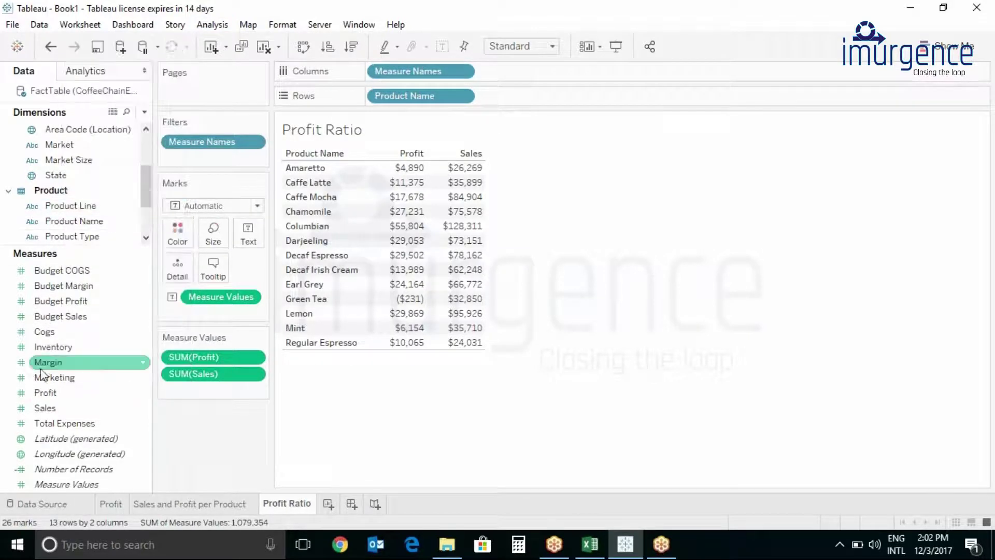
pyautogui.rightClick(50, 369)
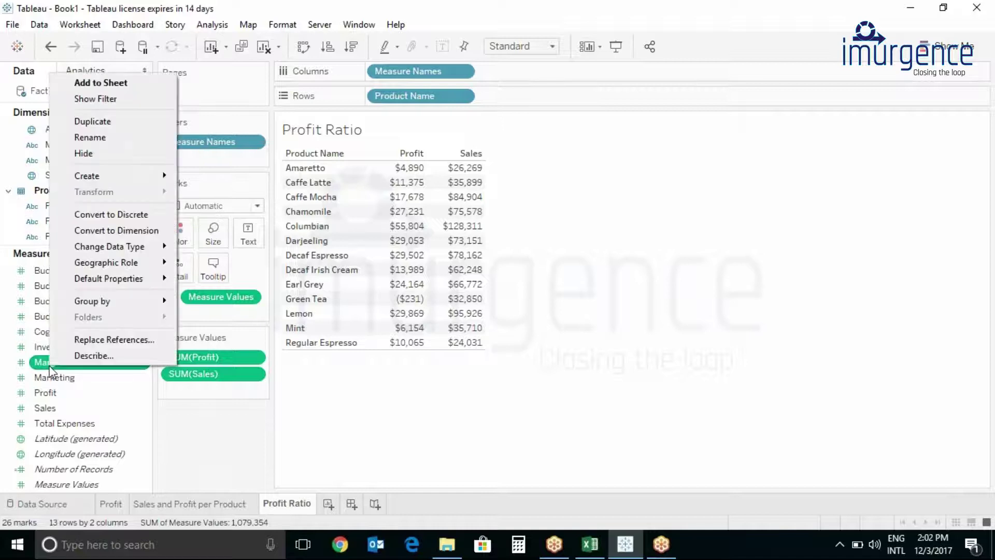
pyautogui.moveTo(109, 175)
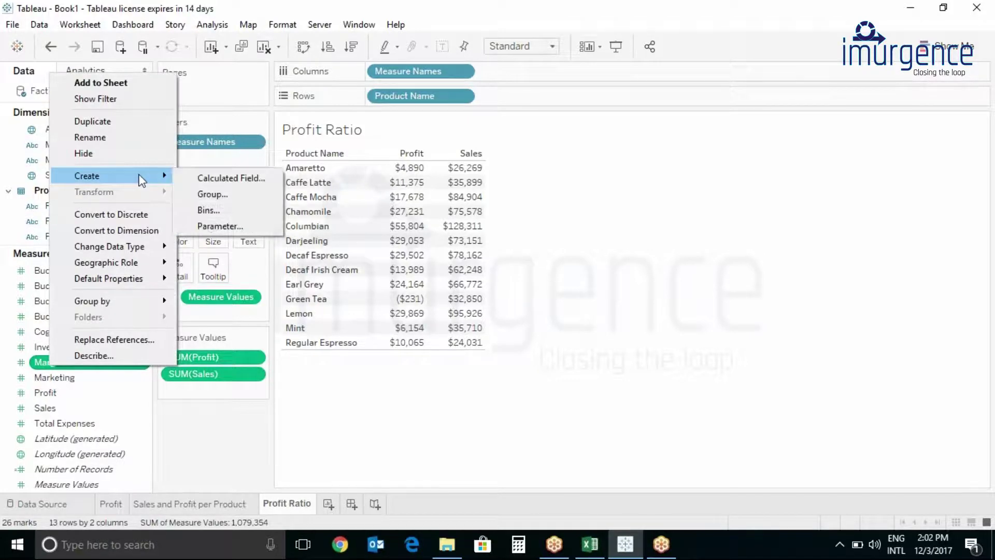
pyautogui.click(201, 180)
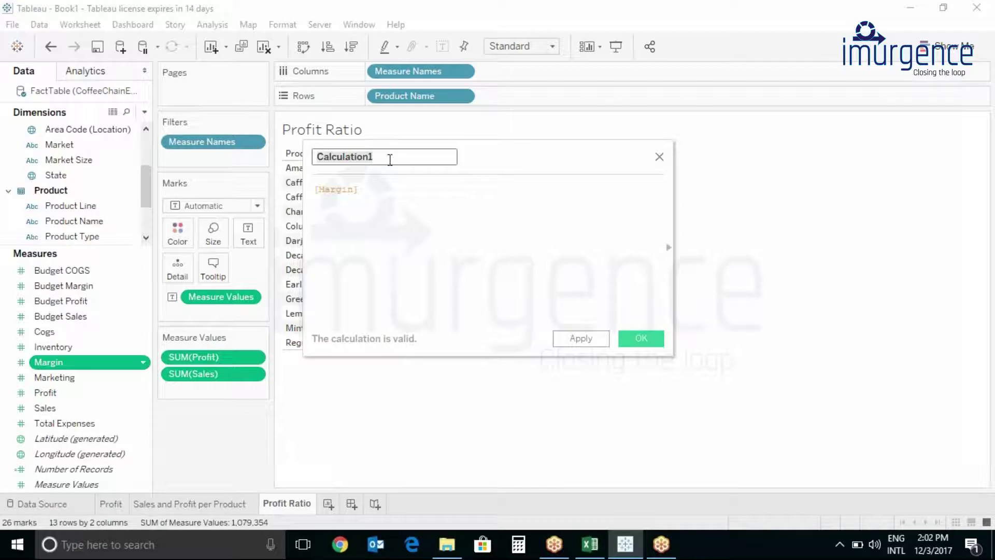
# Define the Profit Ratio calculated field as [Profit] / [Sales] and save it.
pyautogui.press('BackSpace')
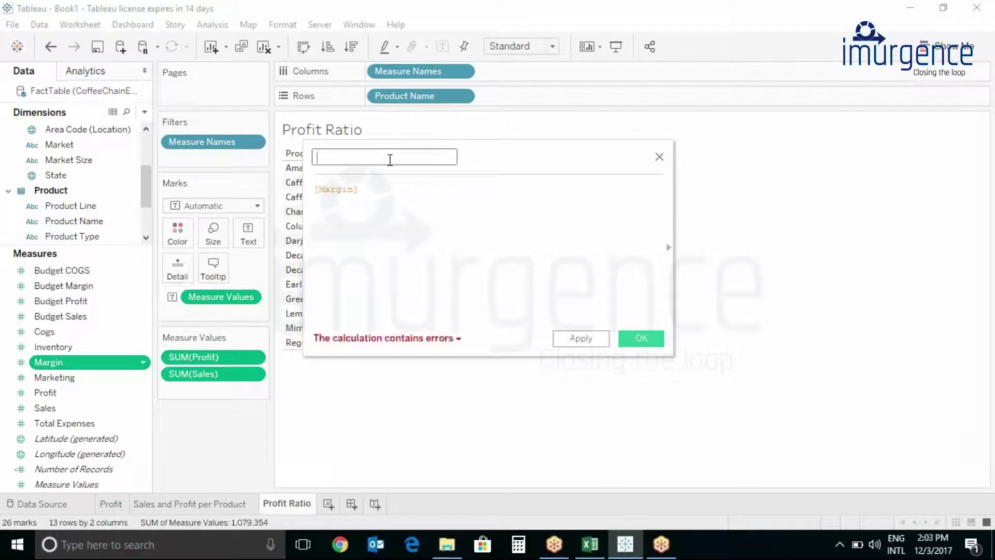
pyautogui.write('Profit R')
pyautogui.write('atio')
pyautogui.click(375, 187)
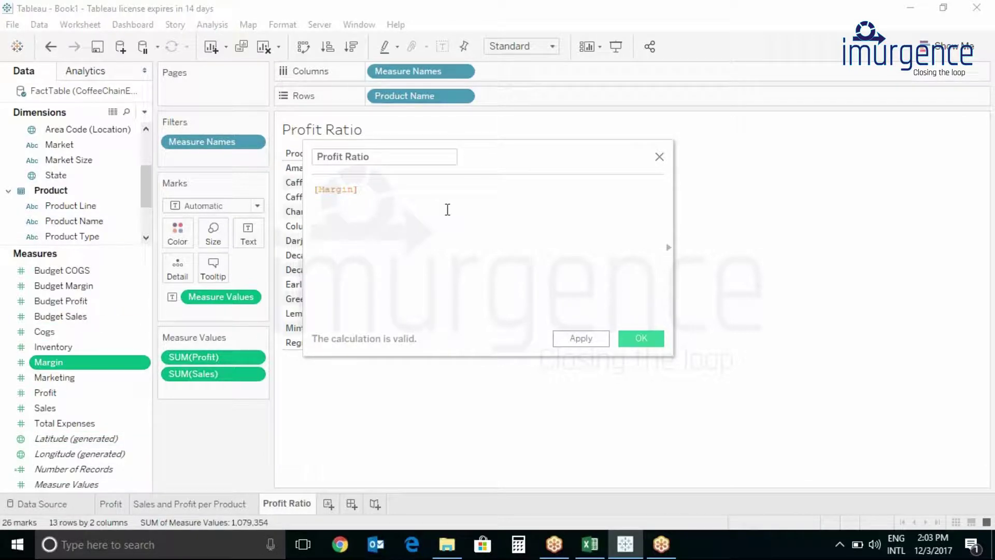
pyautogui.press('BackSpace')
pyautogui.press('BackSpace')
pyautogui.press('BackSpace')
pyautogui.press('BackSpace')
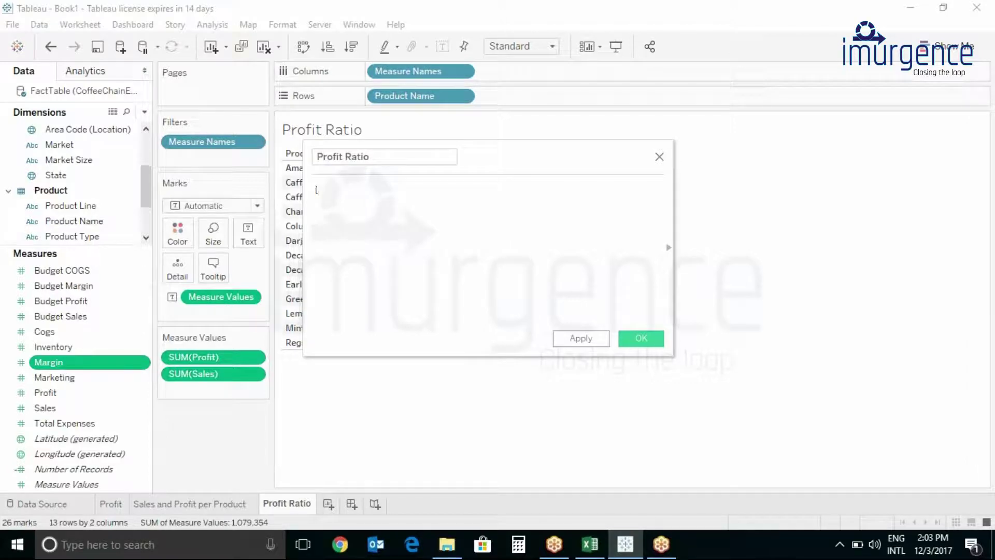
pyautogui.write('[Prof')
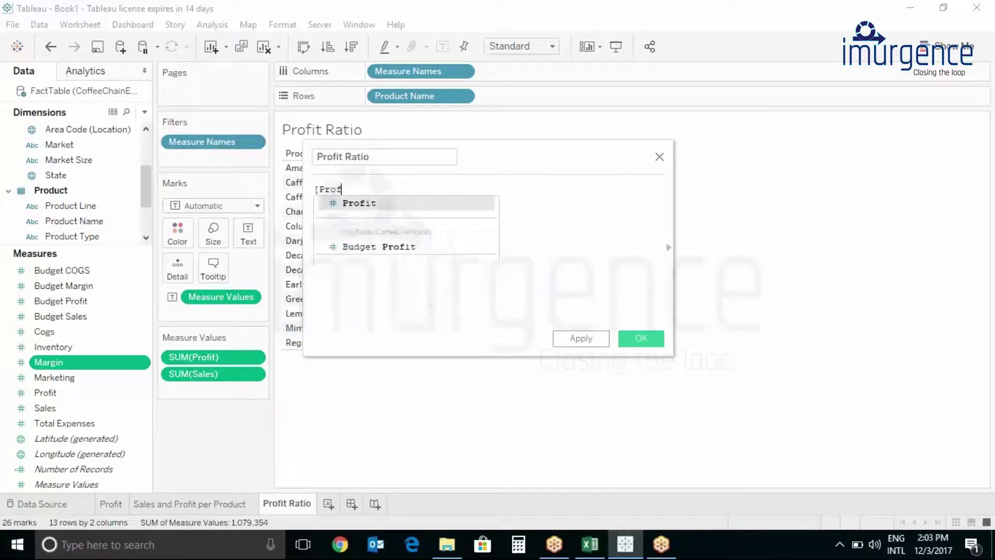
pyautogui.write('it')
pyautogui.press('Return')
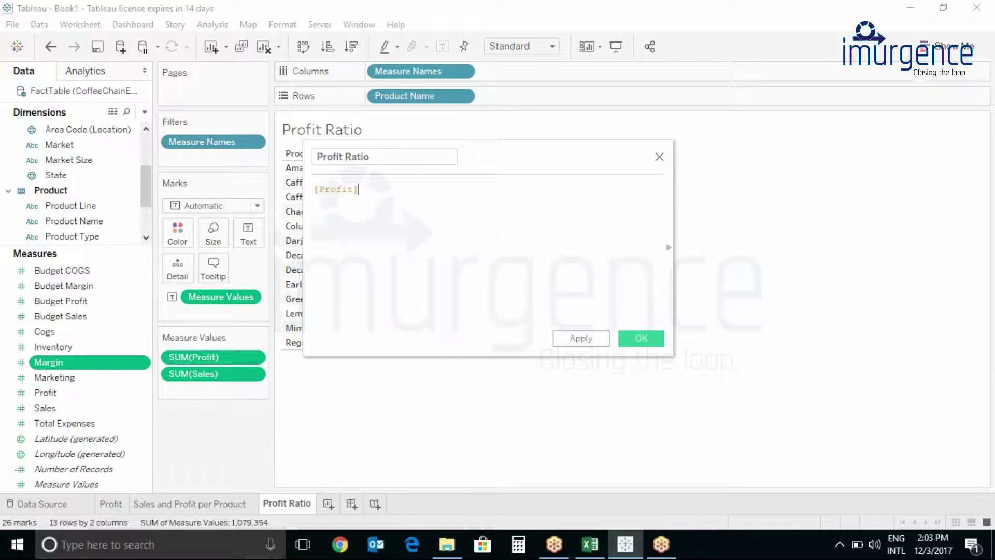
pyautogui.write('/ [')
pyautogui.write('Sales')
pyautogui.press('Return')
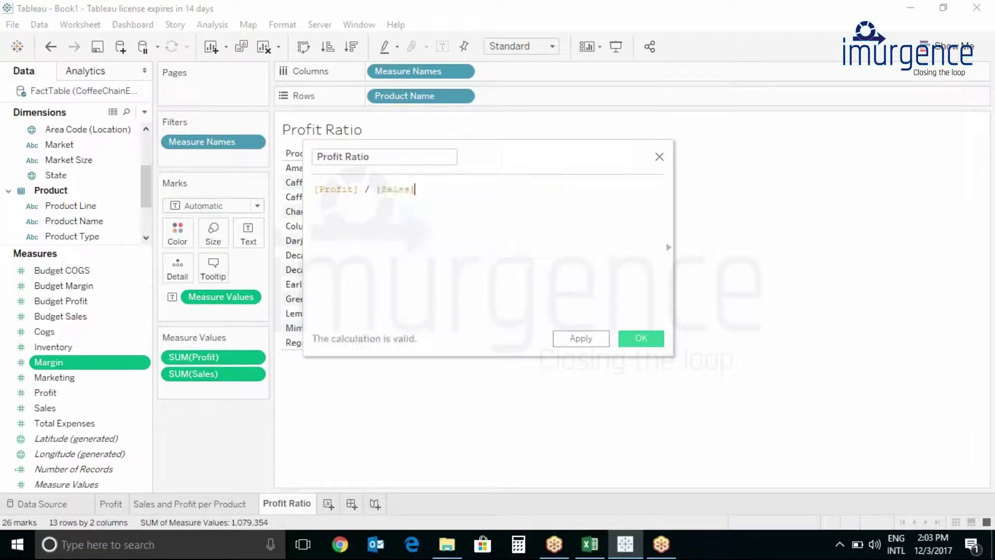
pyautogui.click(599, 342)
pyautogui.click(640, 340)
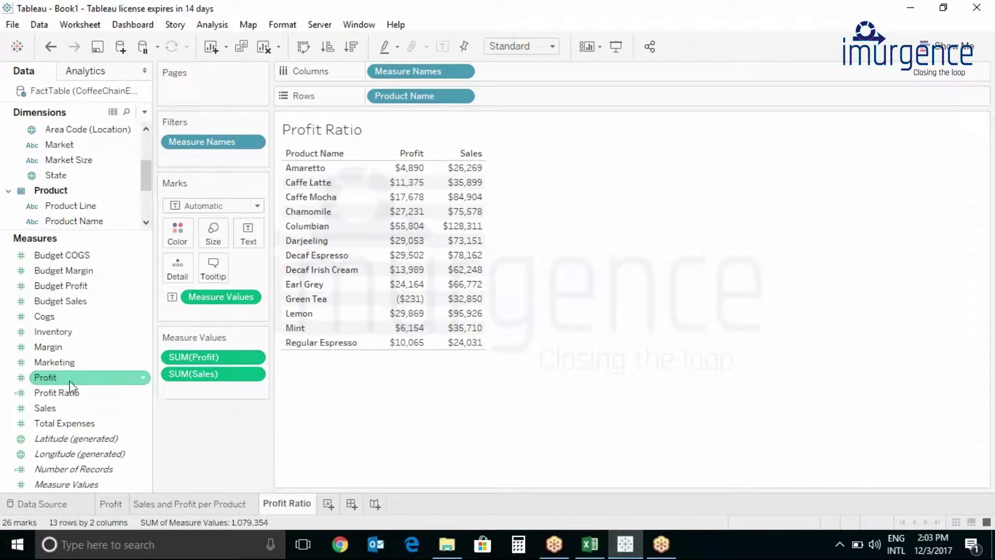
pyautogui.doubleClick(59, 392)
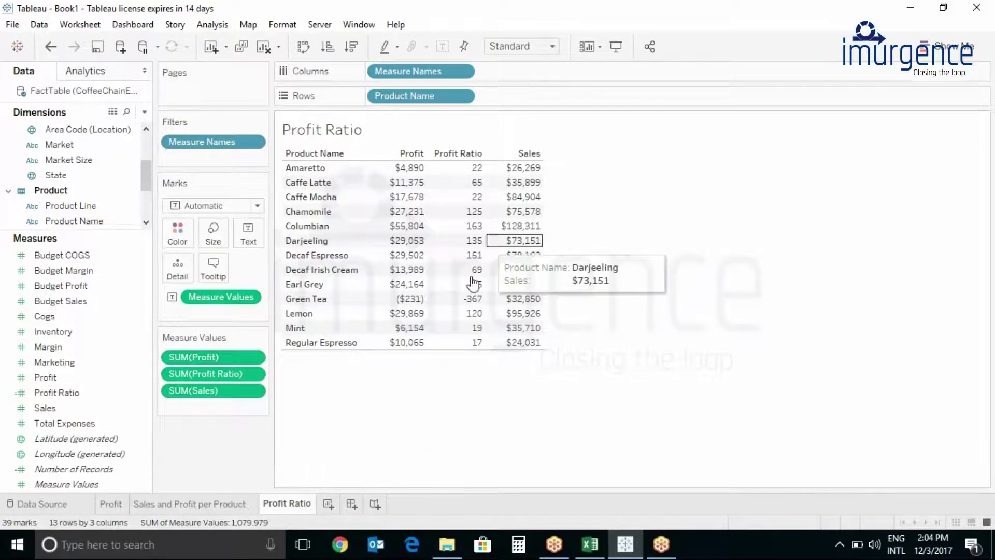
pyautogui.moveTo(458, 212)
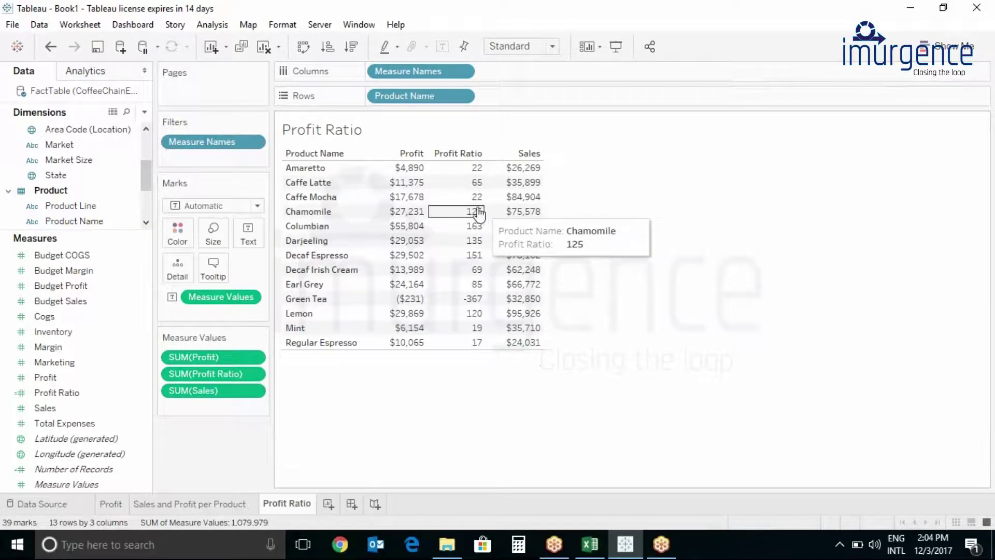
pyautogui.click(58, 394)
# Set Profit Ratio's default number format to Percentage with 0 decimal places.
pyautogui.rightClick(60, 396)
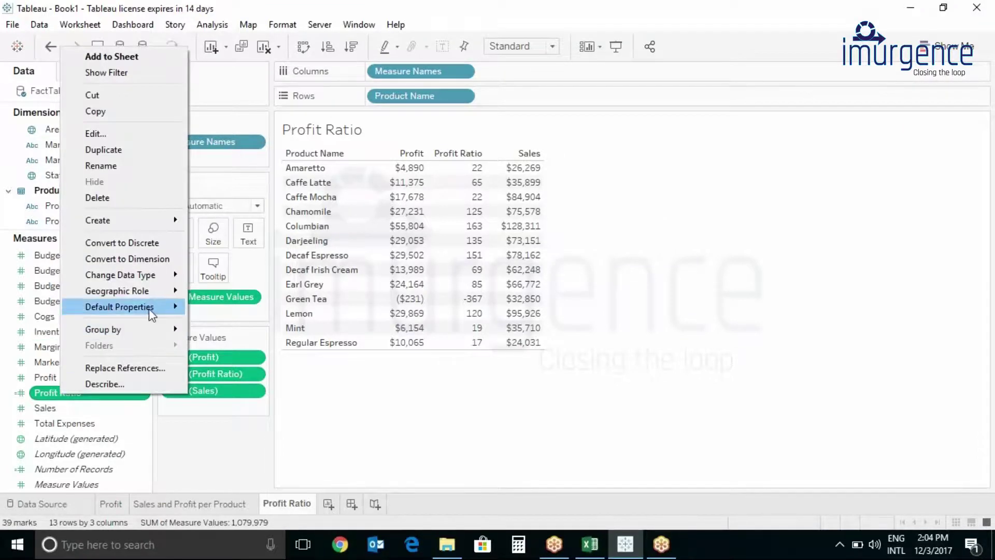
pyautogui.moveTo(120, 307)
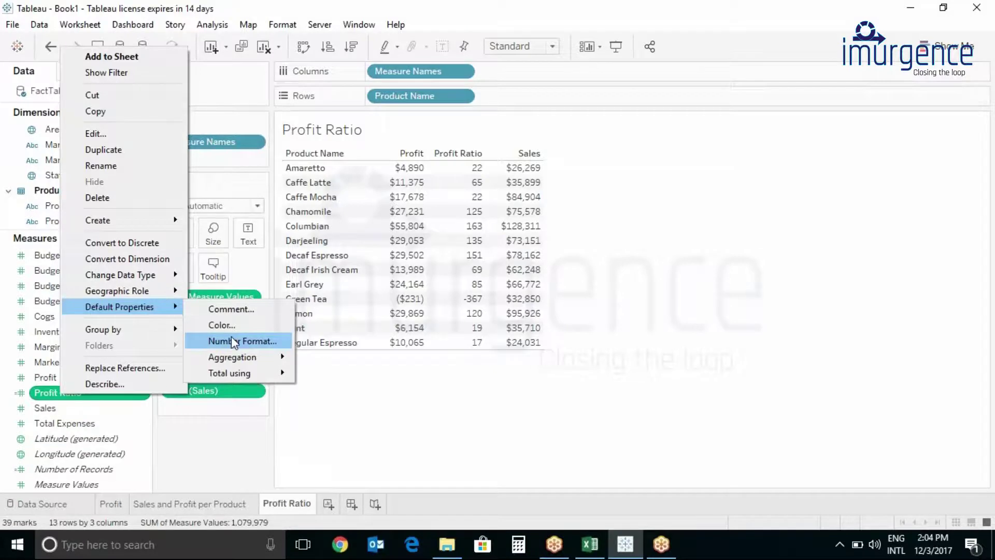
pyautogui.click(234, 341)
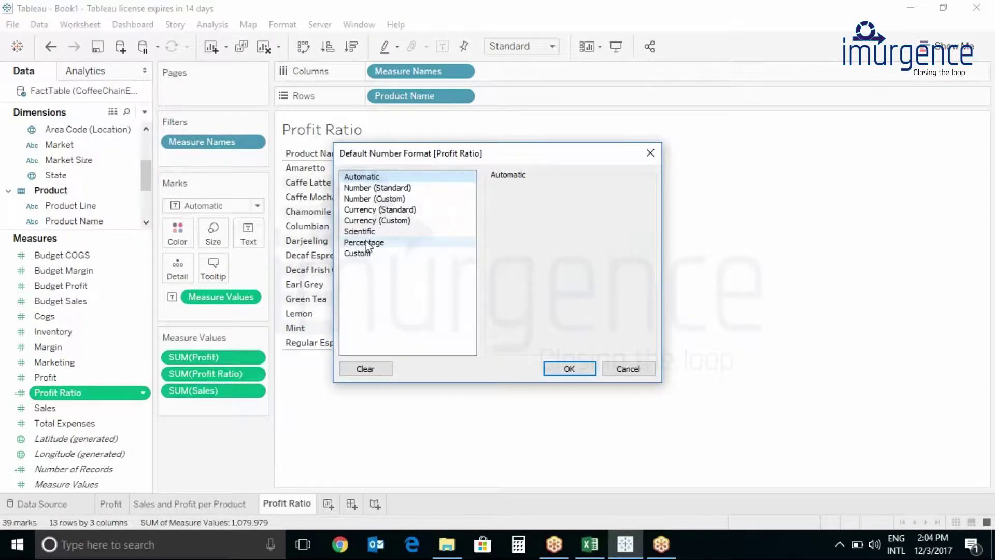
pyautogui.click(366, 242)
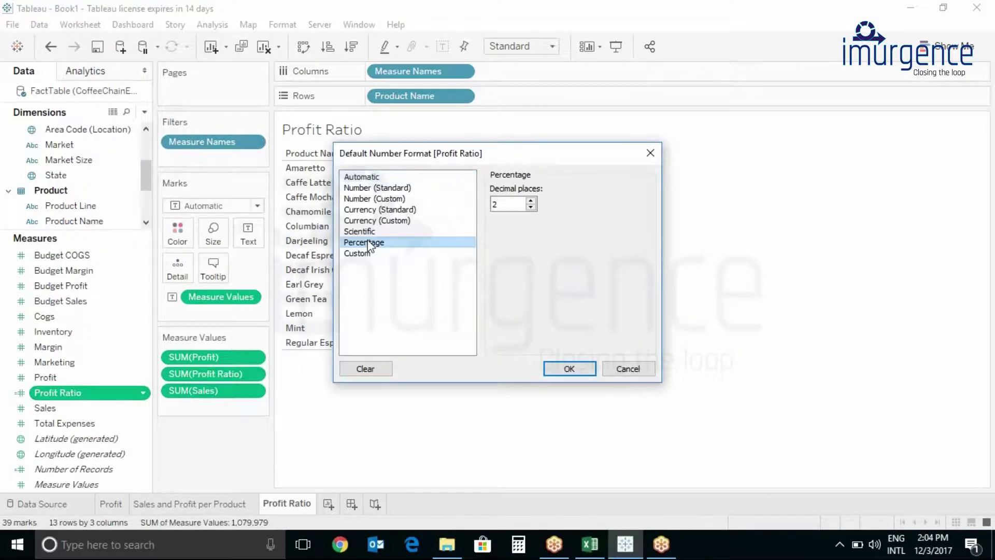
pyautogui.doubleClick(507, 208)
pyautogui.write('0')
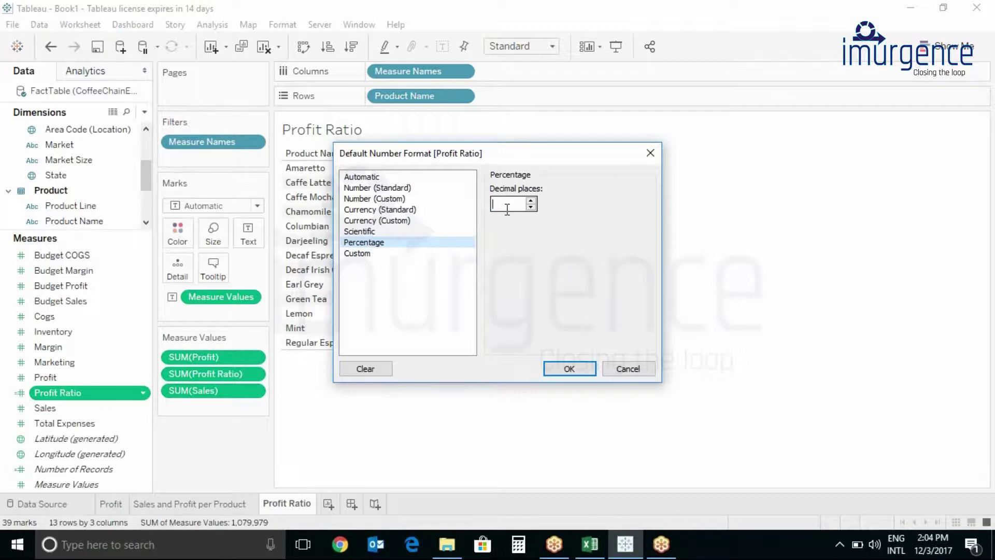
pyautogui.click(569, 369)
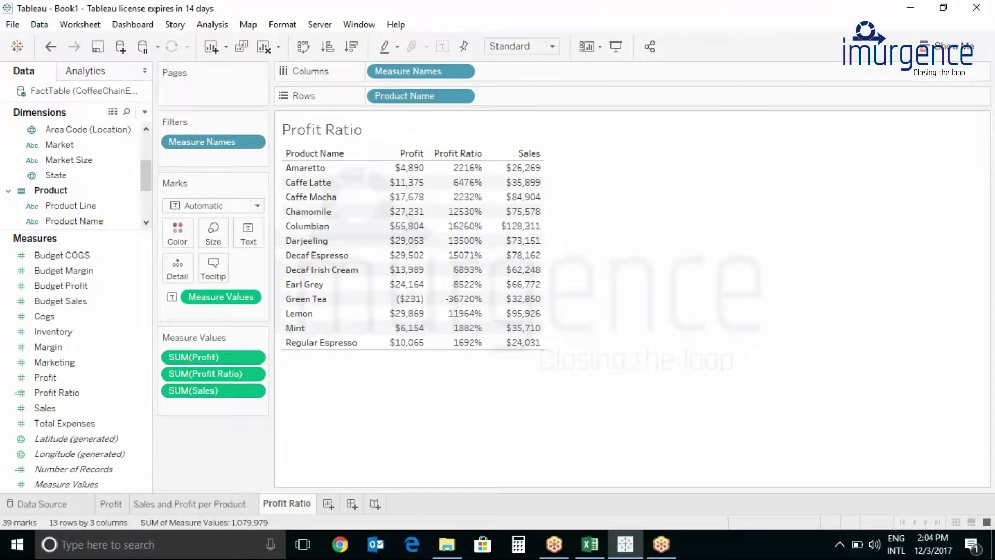
# Open the Profit Ratio calculation for editing.
pyautogui.click(56, 388)
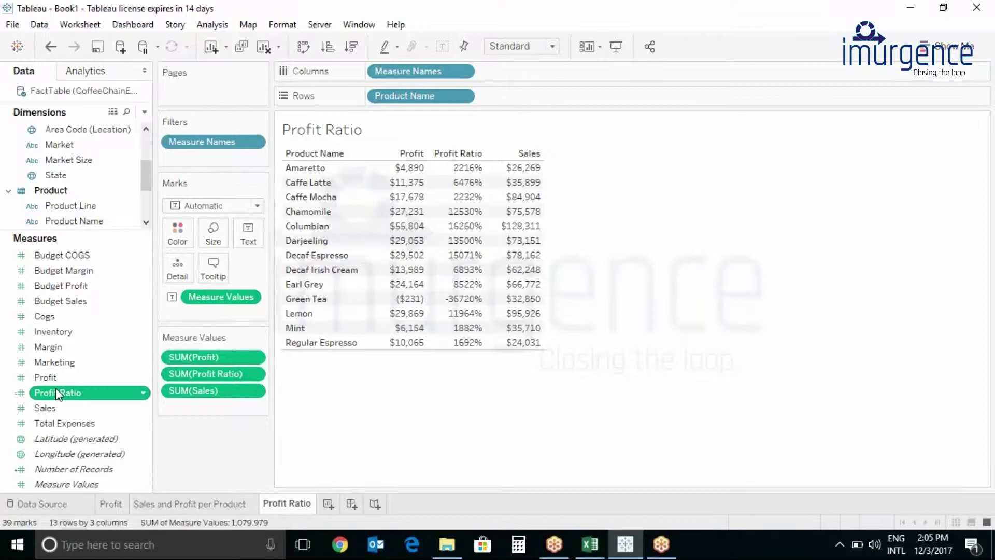
pyautogui.rightClick(55, 388)
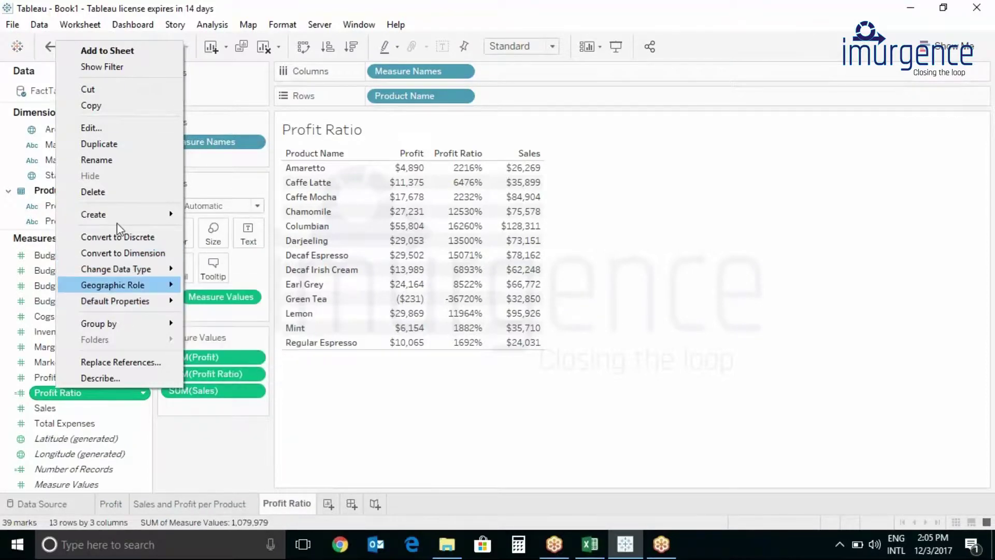
pyautogui.click(93, 129)
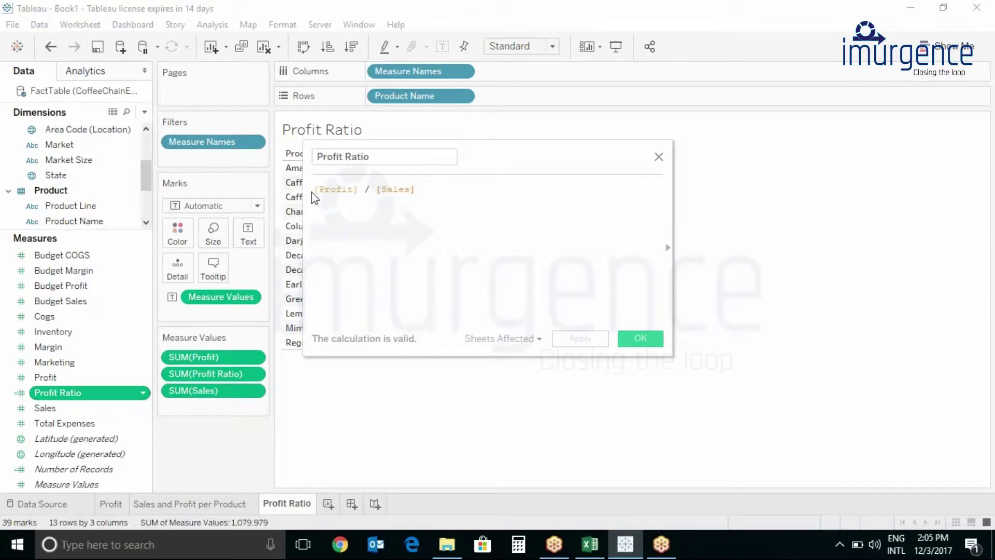
# Correct the formula to SUM([Profit]) / SUM([Sales]) and apply it.
pyautogui.press('Left')
pyautogui.press('Left')
pyautogui.press('Left')
pyautogui.press('Left')
pyautogui.press('Left')
pyautogui.press('Left')
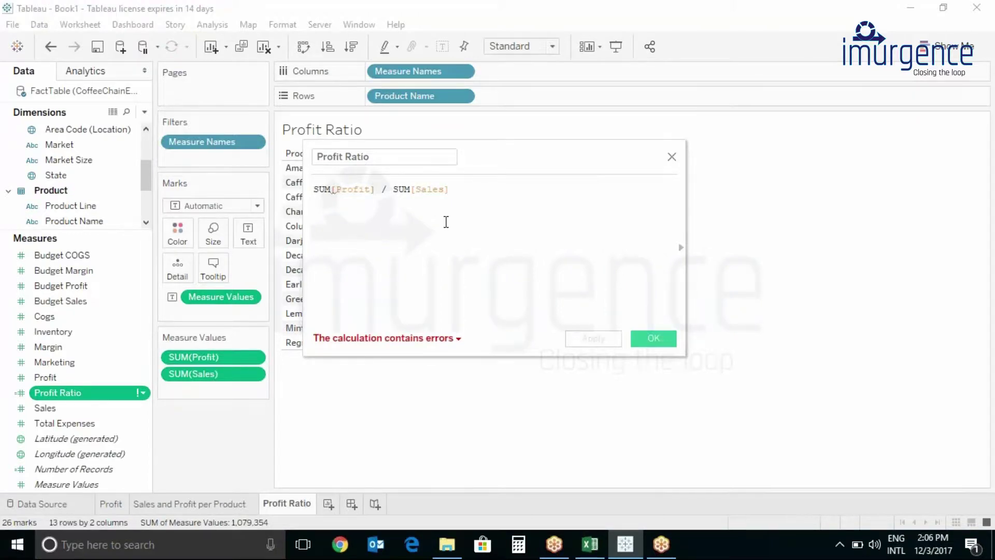
pyautogui.write(')')
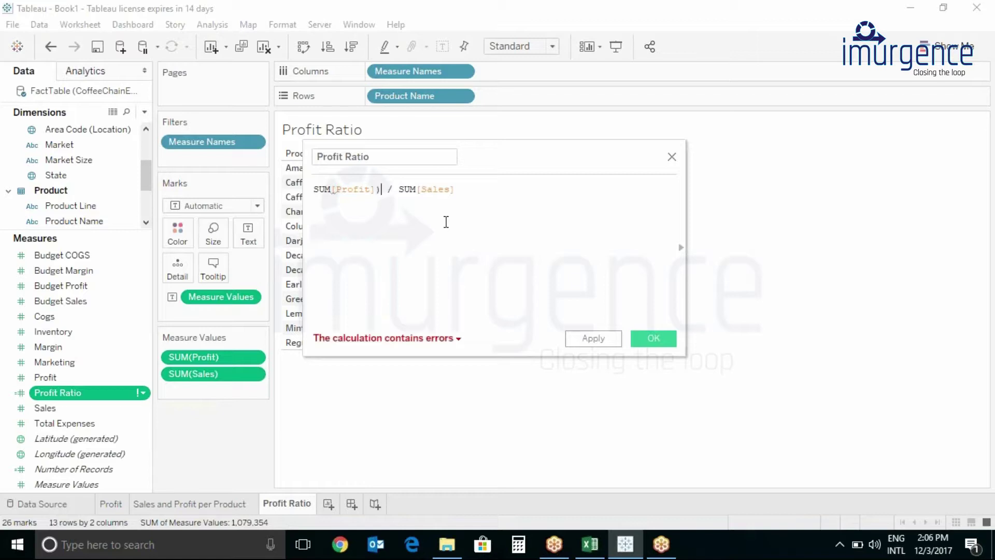
pyautogui.press('Left')
pyautogui.press('Left')
pyautogui.press('Left')
pyautogui.write('(')
pyautogui.press('Right')
pyautogui.press('BackSpace')
pyautogui.write('(')
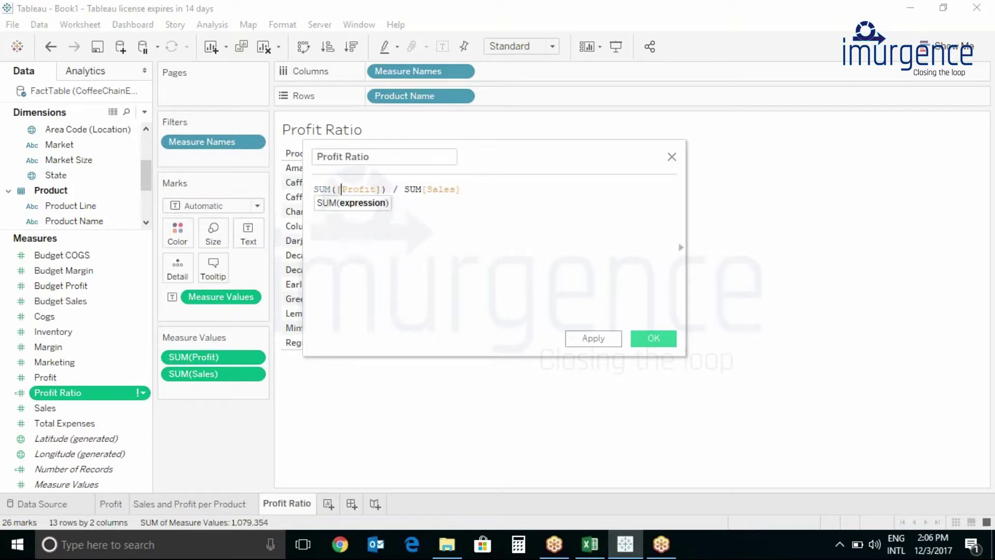
pyautogui.press('Right')
pyautogui.press('Right')
pyautogui.press('Right')
pyautogui.press('Right')
pyautogui.press('Right')
pyautogui.press('Right')
pyautogui.press('Right')
pyautogui.press('Right')
pyautogui.press('Right')
pyautogui.press('Right')
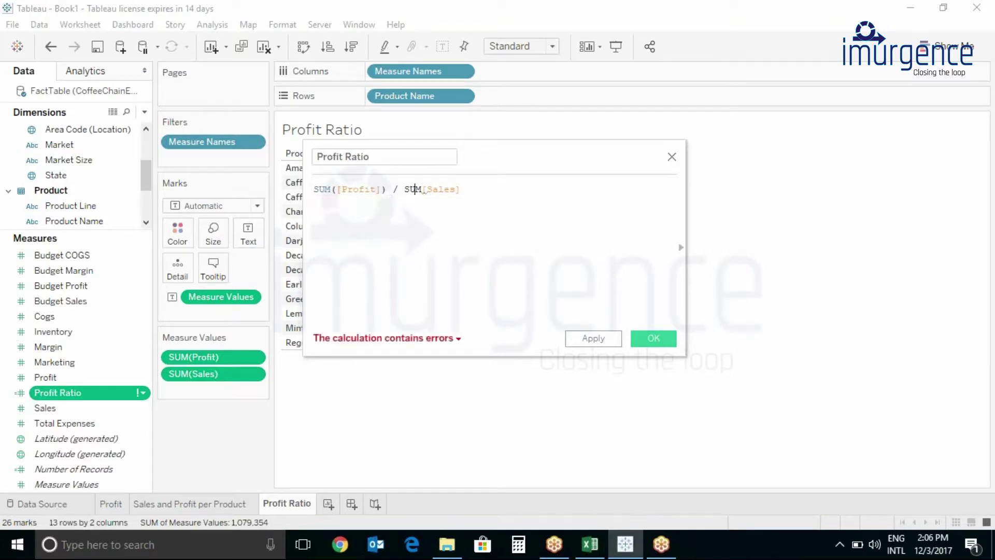
pyautogui.press('Right')
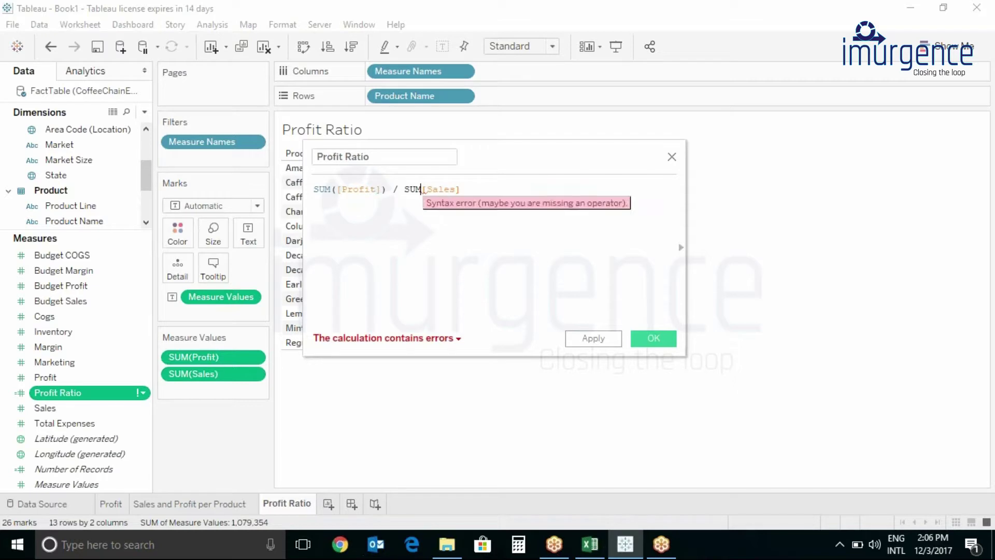
pyautogui.write('(')
pyautogui.press('Right')
pyautogui.press('Right')
pyautogui.press('Right')
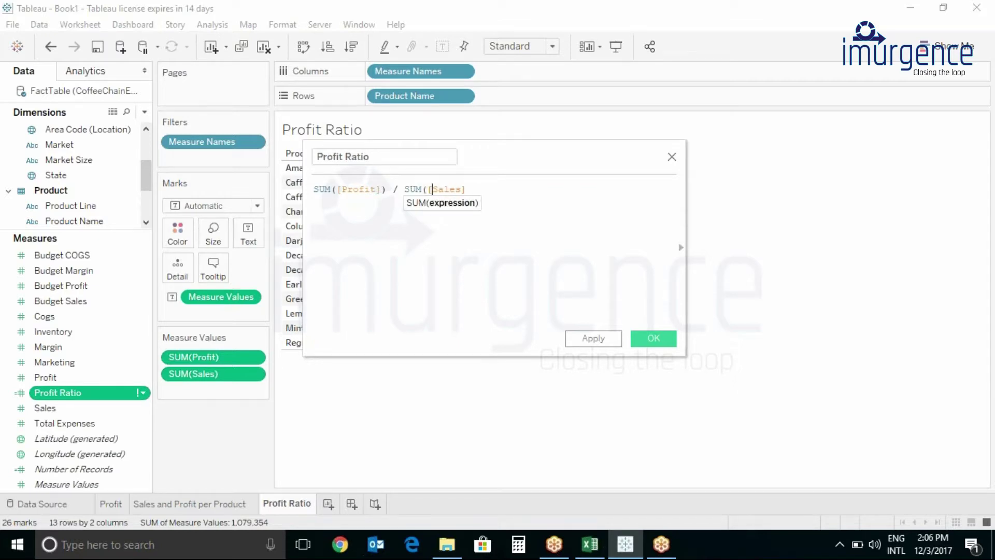
pyautogui.press('Right')
pyautogui.press('Right')
pyautogui.press('Right')
pyautogui.write(')')
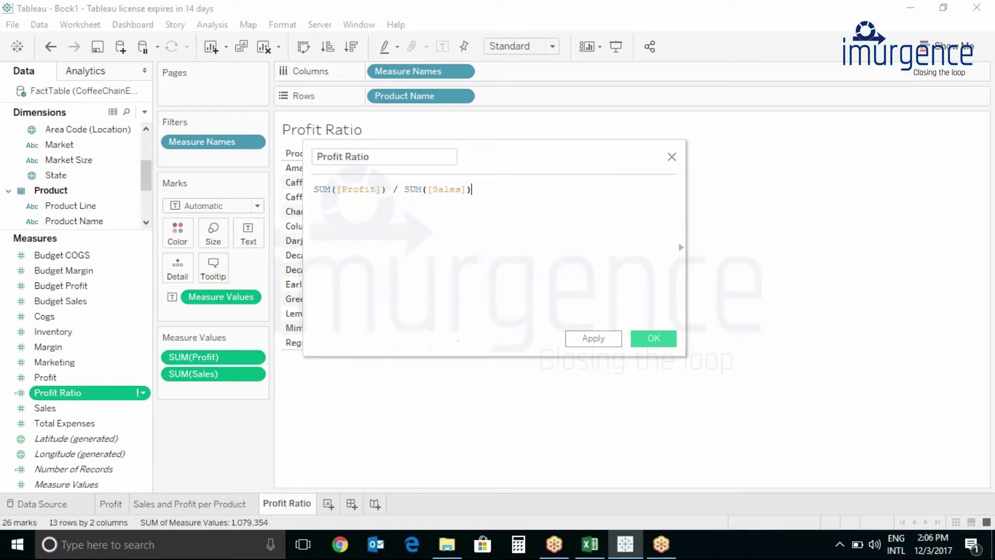
pyautogui.click(590, 341)
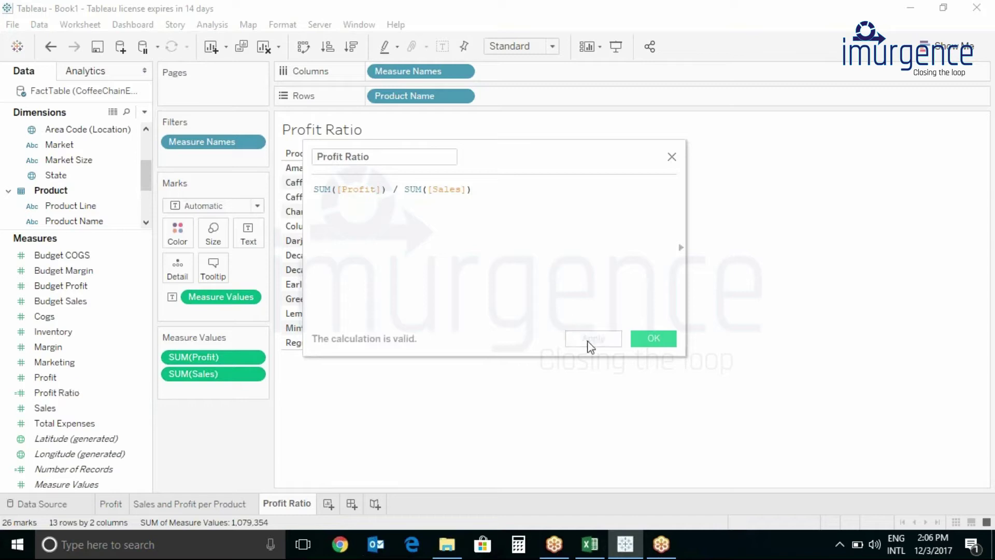
# Close the calculation editor and add Profit Ratio back to the table as a column.
pyautogui.click(653, 341)
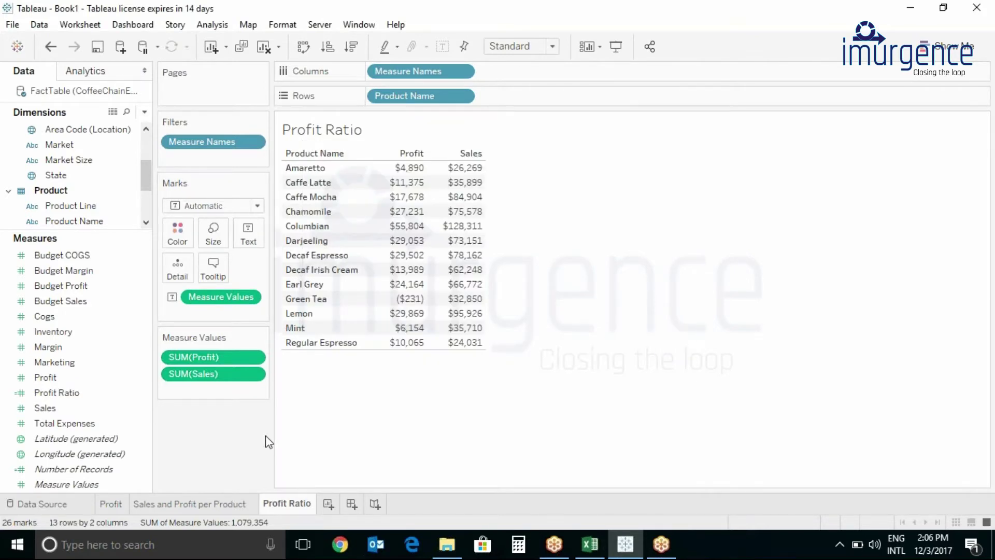
pyautogui.doubleClick(52, 392)
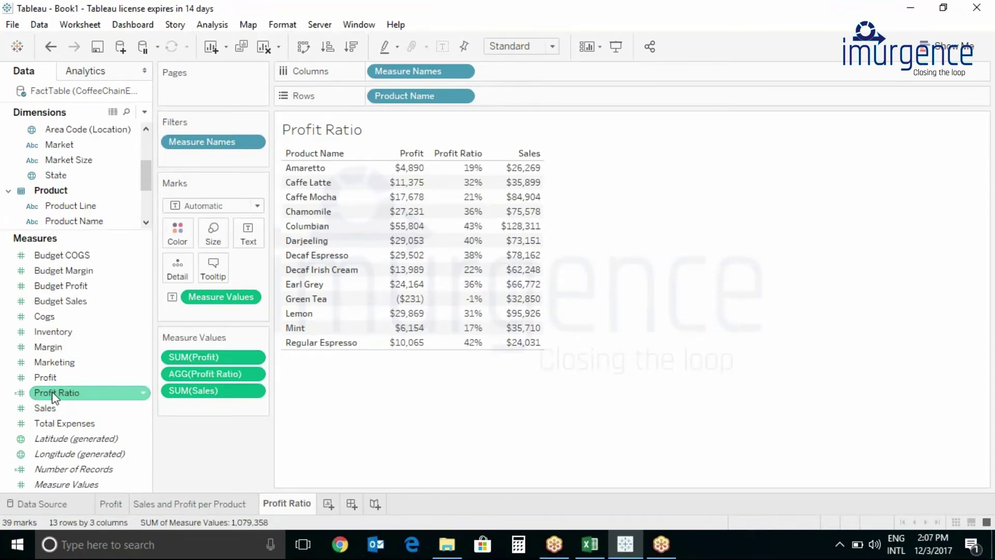